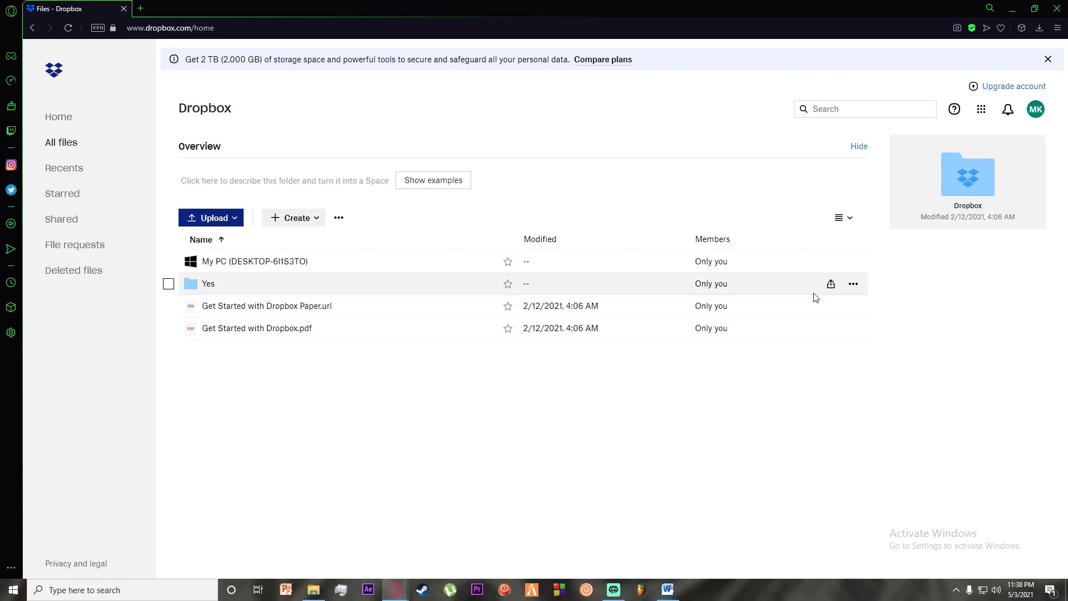
Open the More actions menu on the Yes folder row
{"action": "left_click", "coordinate": [853, 285]}
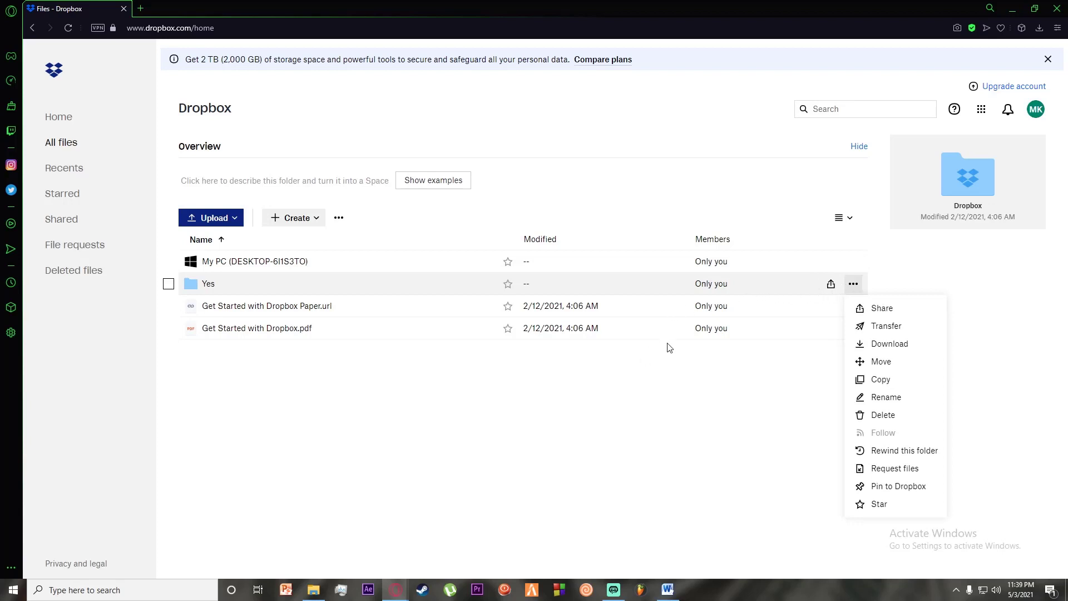
Share the Yes folder with invitee permission set to 'can view'
{"action": "left_click", "coordinate": [832, 285]}
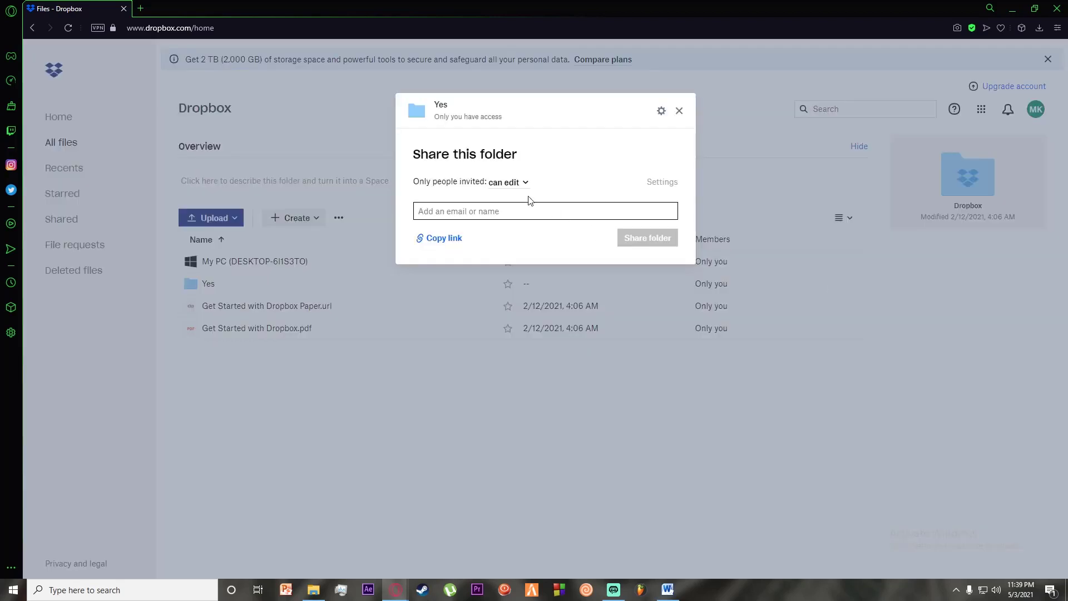
{"action": "left_click", "coordinate": [523, 183]}
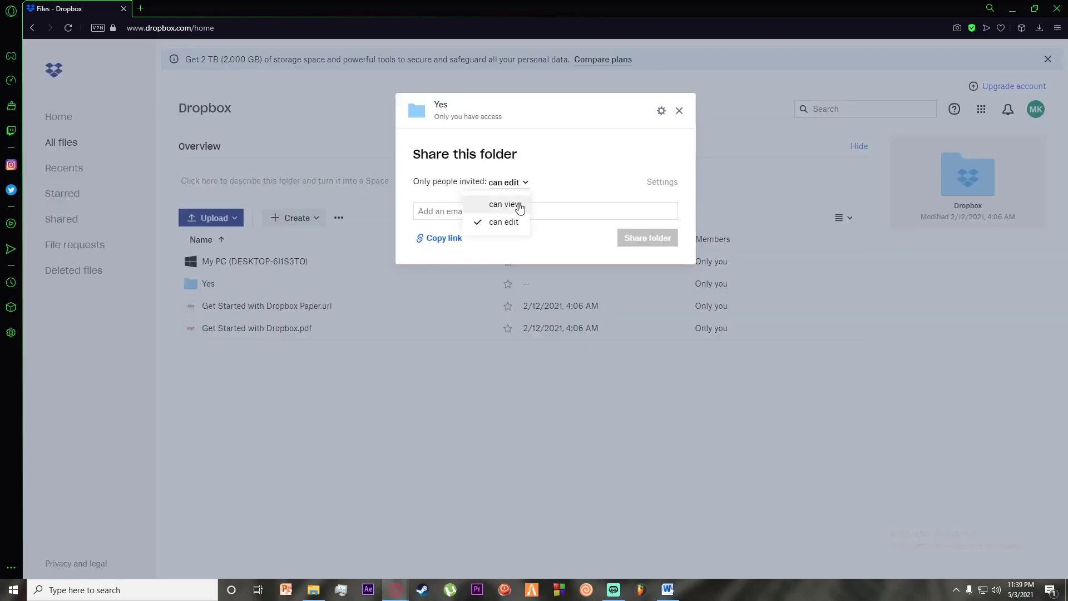
{"action": "left_click", "coordinate": [519, 206]}
In the Yes folder's link settings, restrict link access to 'Only people invited'
{"action": "left_click", "coordinate": [661, 184]}
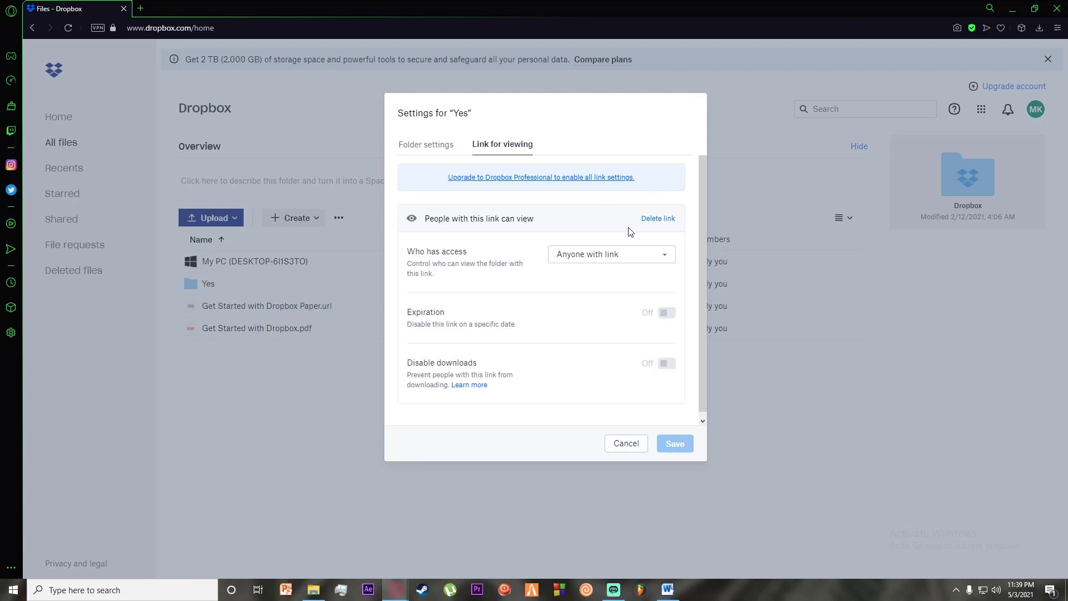
{"action": "left_click", "coordinate": [603, 263]}
{"action": "left_click", "coordinate": [600, 338]}
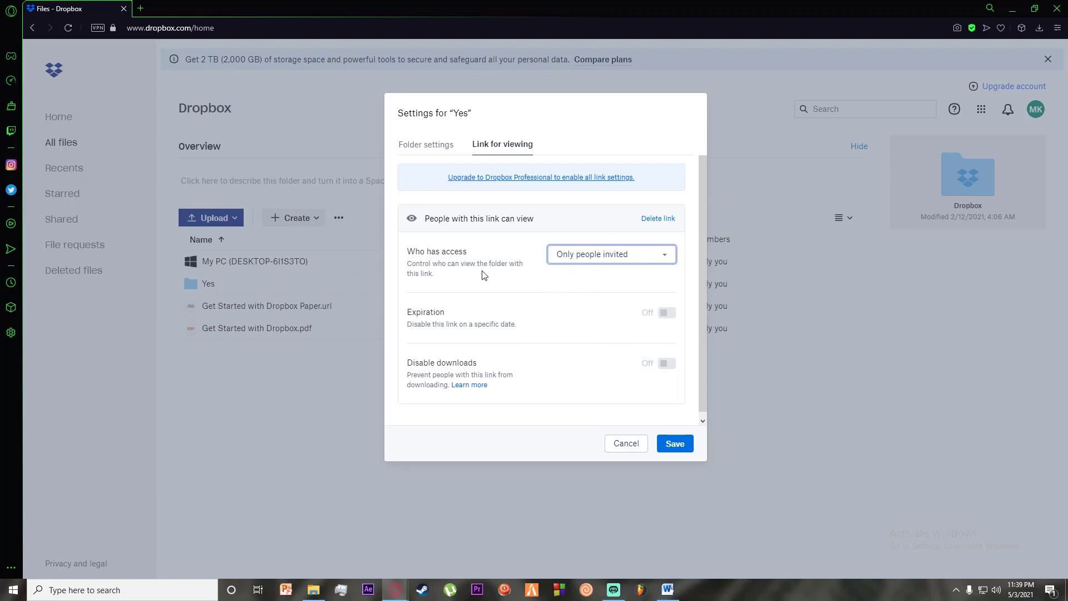
Discard the link setting change, then follow the 'Upgrade to Dropbox Professional' link
{"action": "left_click", "coordinate": [628, 440]}
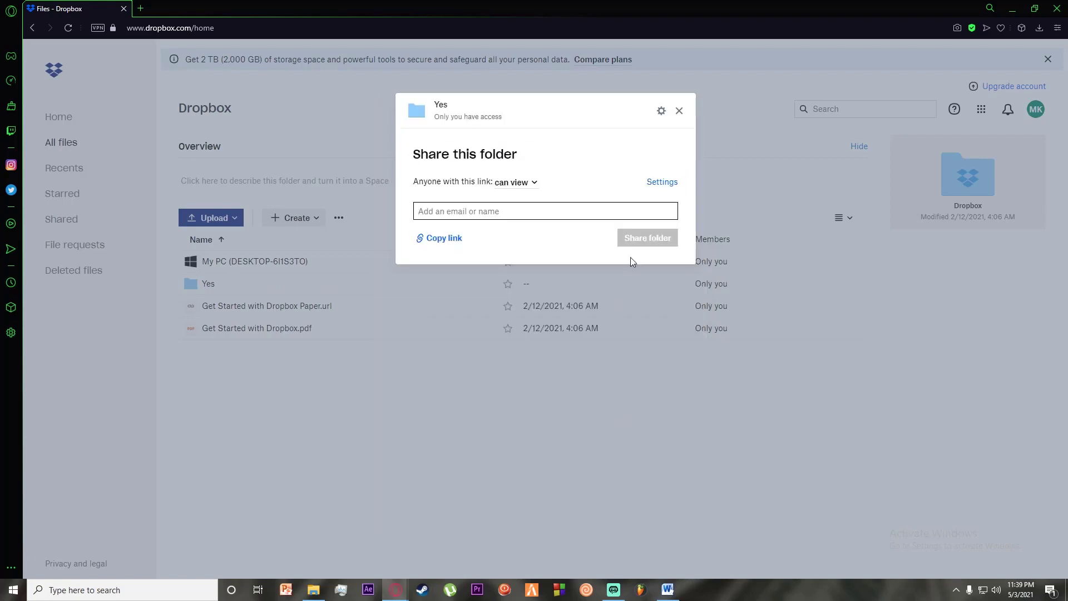
{"action": "left_click", "coordinate": [660, 183]}
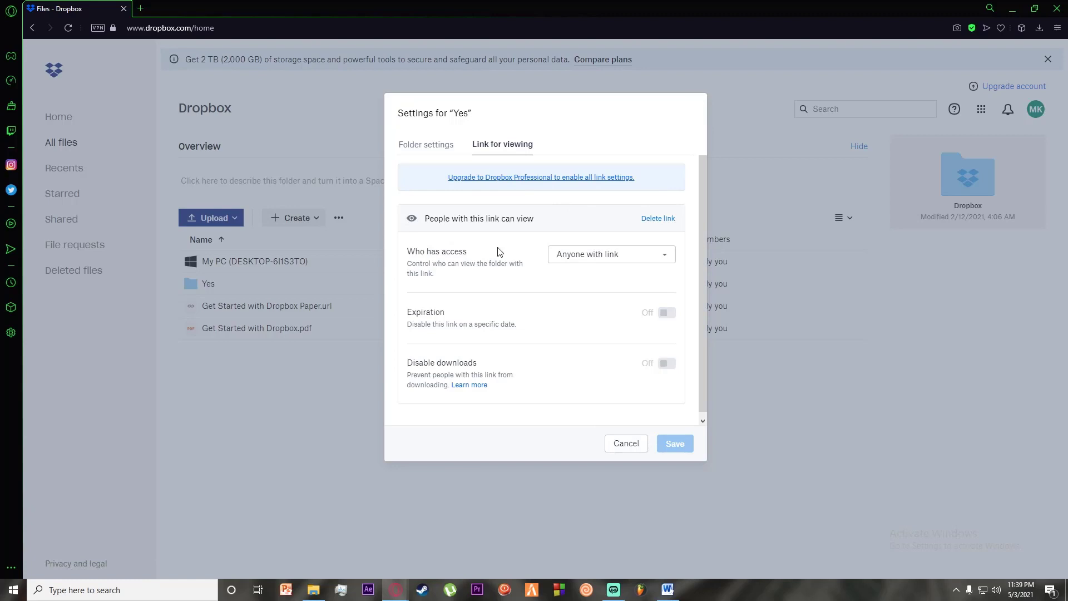
{"action": "left_click", "coordinate": [545, 177]}
{"action": "scroll", "coordinate": [400, 306], "scroll_direction": "down", "scroll_amount": 2}
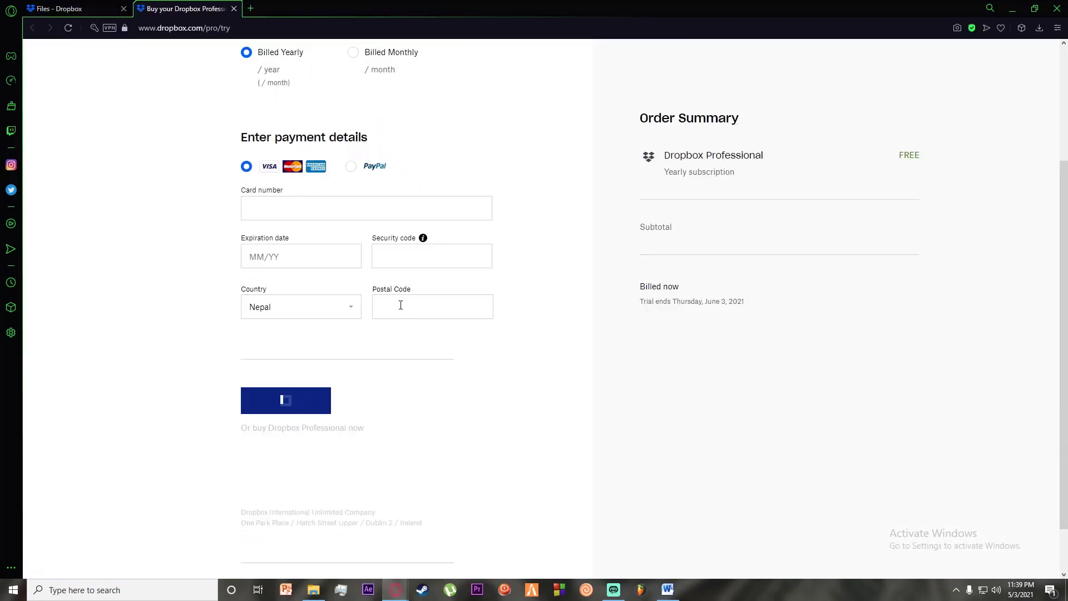
{"action": "scroll", "coordinate": [375, 325], "scroll_direction": "down", "scroll_amount": 1}
{"action": "scroll", "coordinate": [335, 368], "scroll_direction": "down", "scroll_amount": 1}
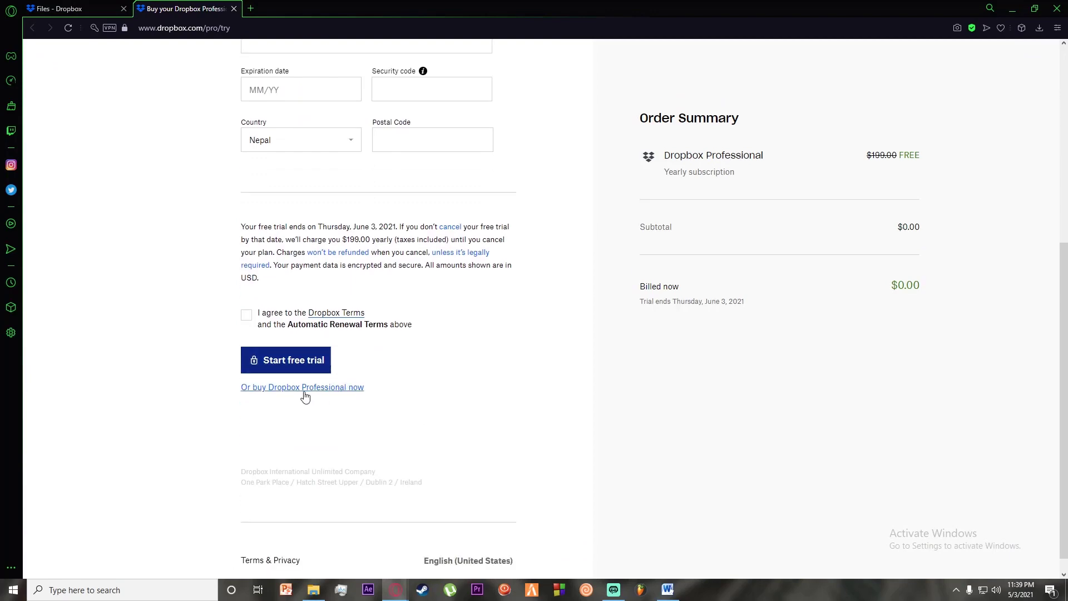
{"action": "scroll", "coordinate": [296, 372], "scroll_direction": "up", "scroll_amount": 3}
{"action": "left_click_drag", "start_coordinate": [916, 299], "coordinate": [892, 290]}
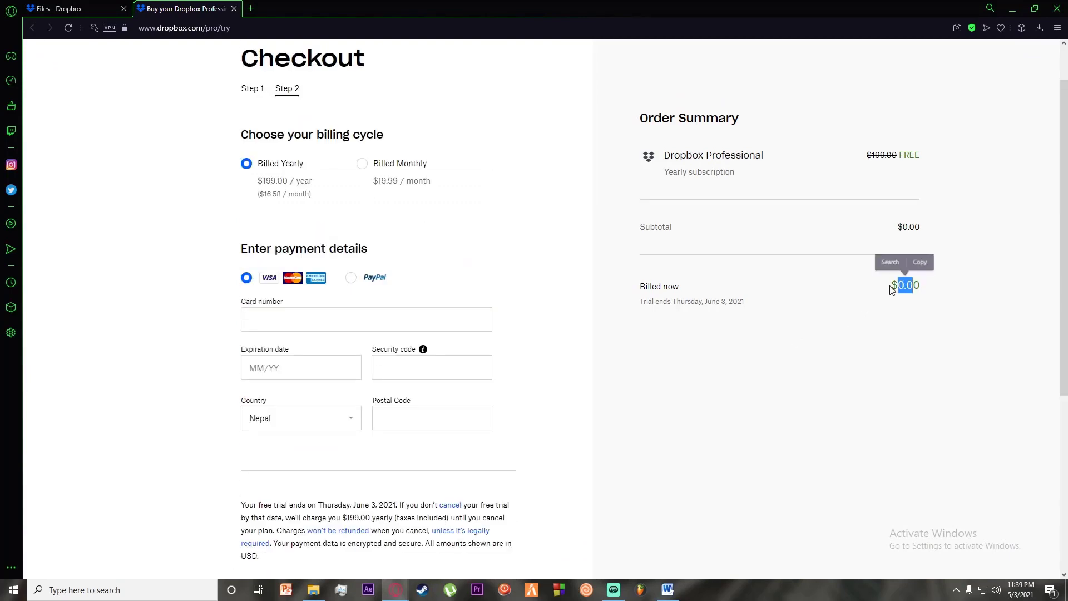
{"action": "scroll", "coordinate": [283, 344], "scroll_direction": "down", "scroll_amount": 1}
Try the checkout card number field, then return to the Files - Dropbox tab
{"action": "left_click", "coordinate": [291, 210]}
{"action": "left_click", "coordinate": [299, 173]}
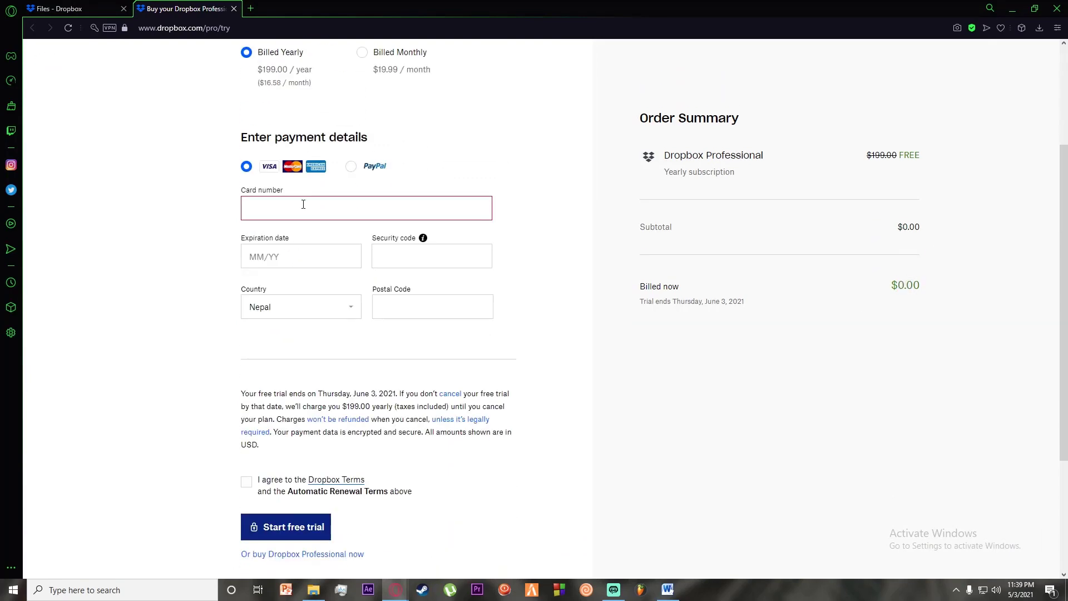
{"action": "left_click", "coordinate": [326, 213]}
{"action": "left_click", "coordinate": [216, 244]}
{"action": "scroll", "coordinate": [365, 298], "scroll_direction": "down", "scroll_amount": 1}
{"action": "scroll", "coordinate": [260, 351], "scroll_direction": "down", "scroll_amount": 1}
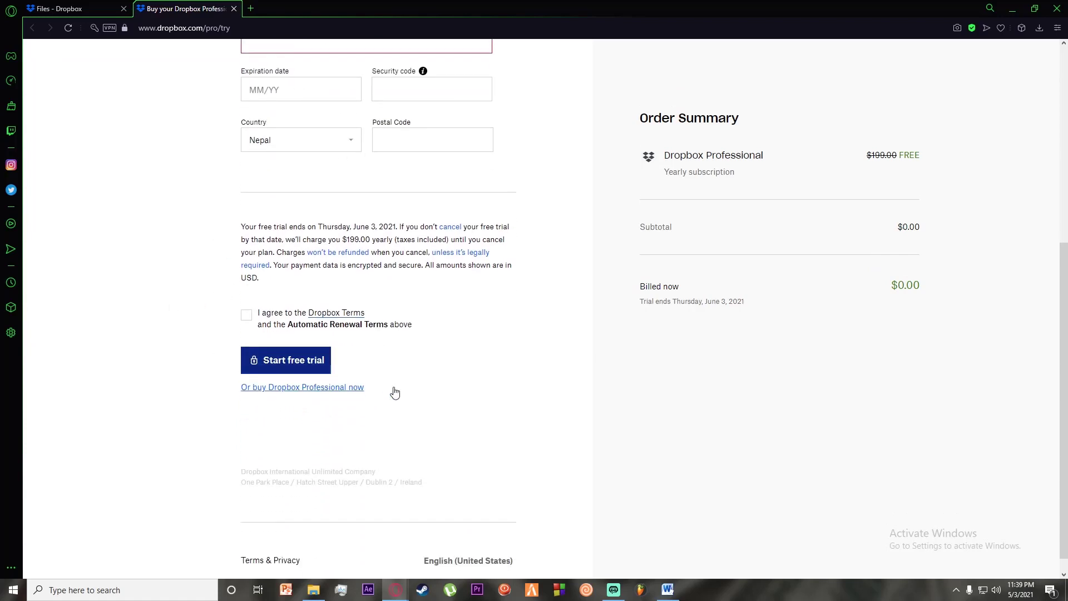
{"action": "left_click", "coordinate": [283, 368]}
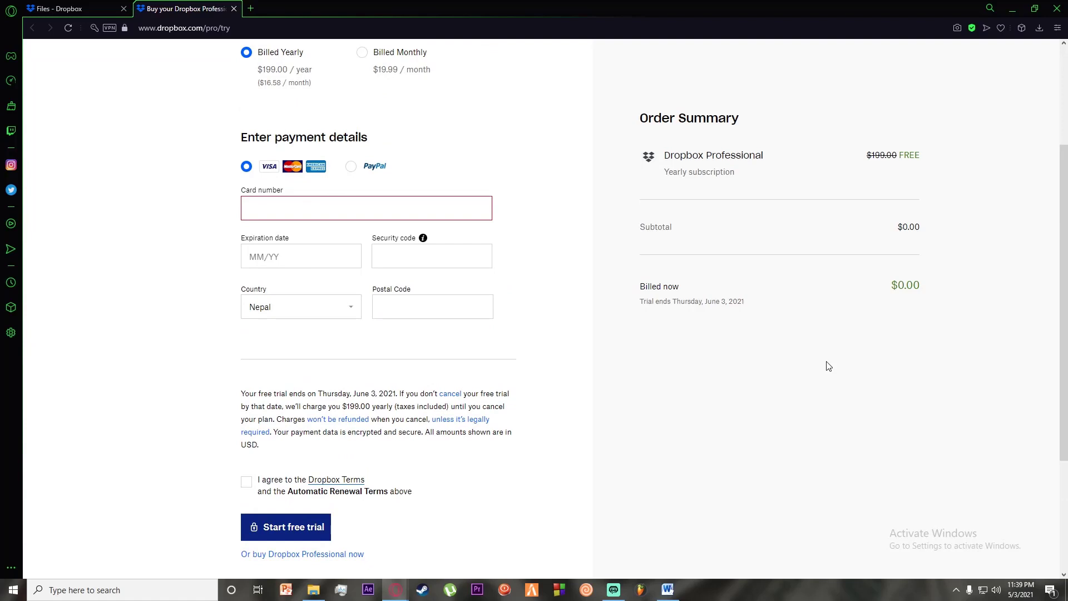
{"action": "left_click", "coordinate": [63, 10]}
Close the Yes folder's link settings and Share dialog, reopening and closing the menu and Share dialog once
{"action": "left_click", "coordinate": [626, 444]}
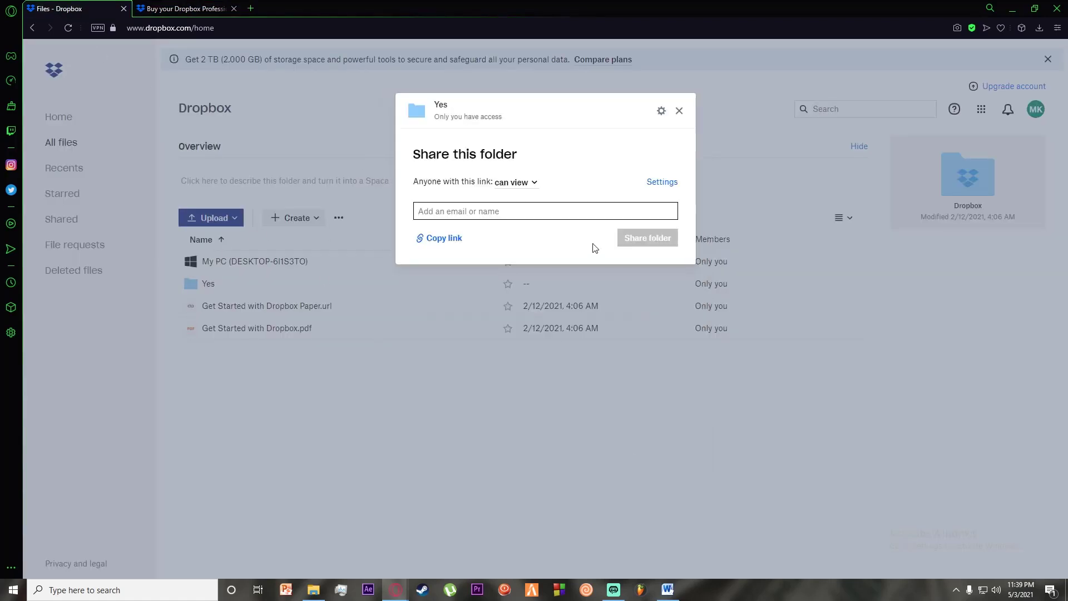
{"action": "left_click", "coordinate": [680, 111]}
{"action": "left_click", "coordinate": [853, 285]}
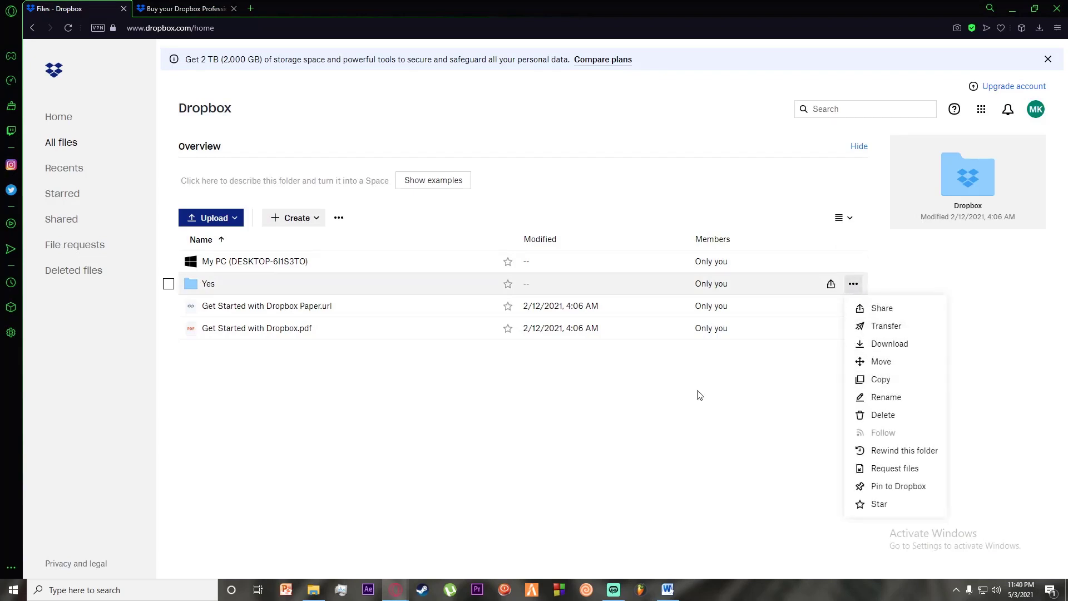
{"action": "left_click", "coordinate": [514, 395]}
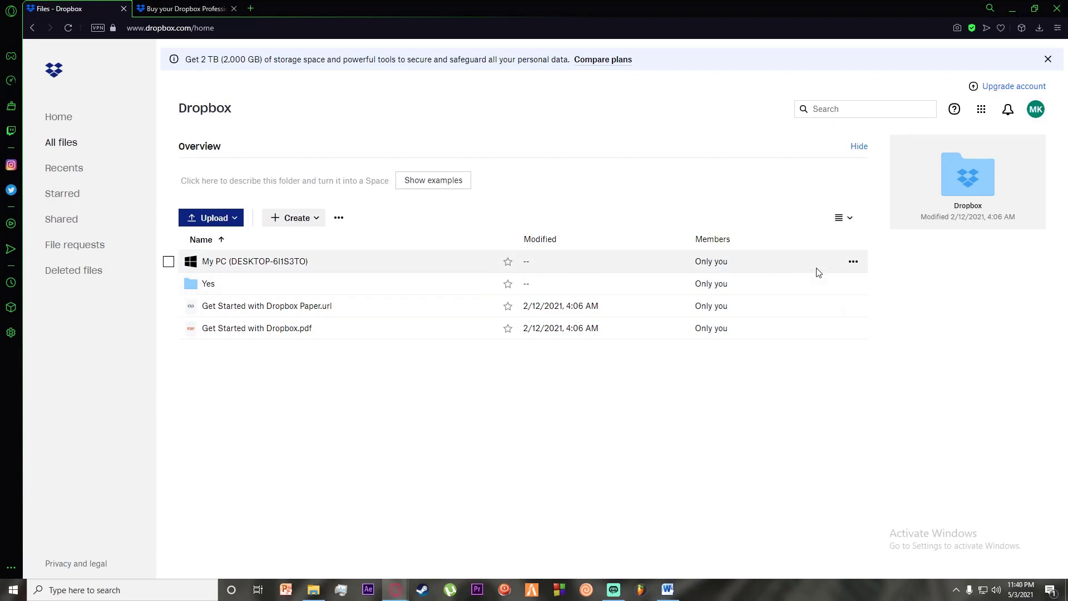
{"action": "left_click", "coordinate": [831, 284]}
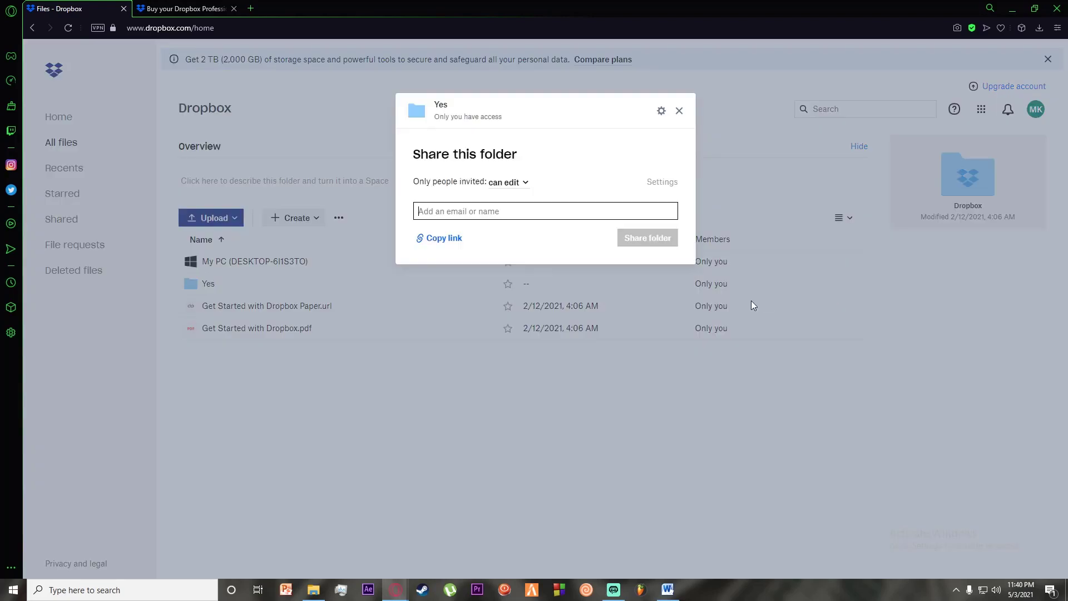
{"action": "left_click", "coordinate": [680, 111]}
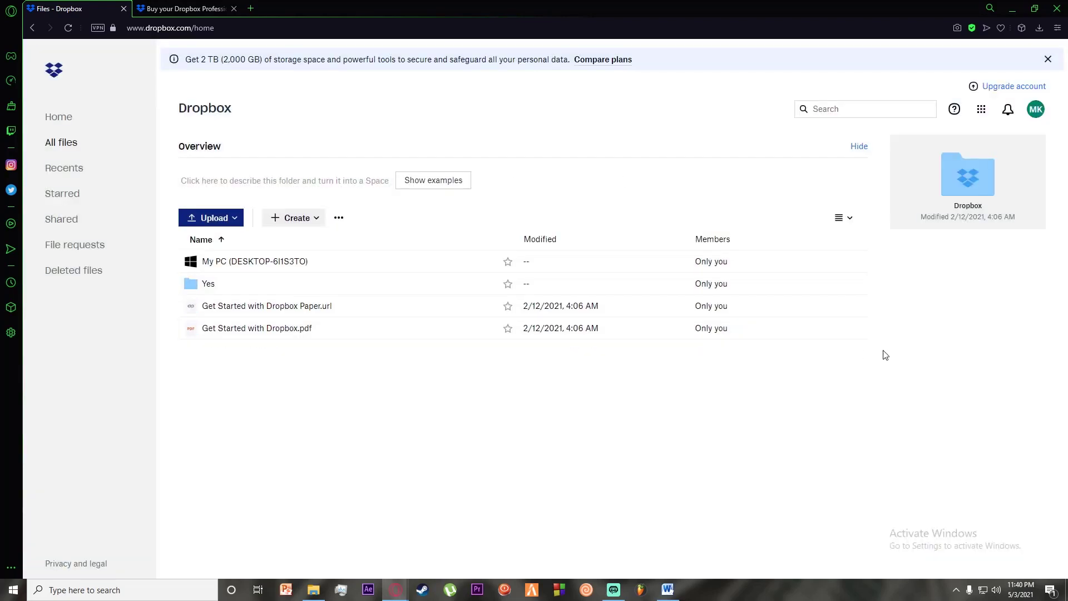